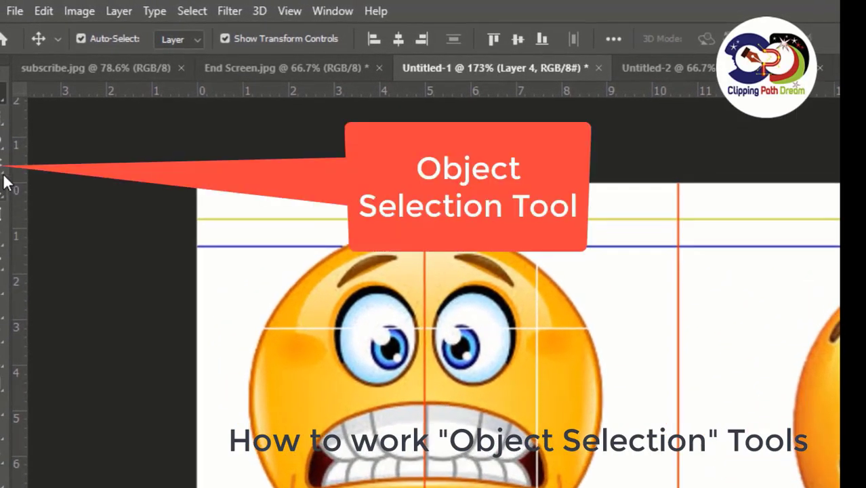
- Choose the Object Selection Tool (W) from the selection tool group and drag a trial region
{"action": "left_click", "coordinate": [5, 181]}
{"action": "left_click", "coordinate": [3, 175]}
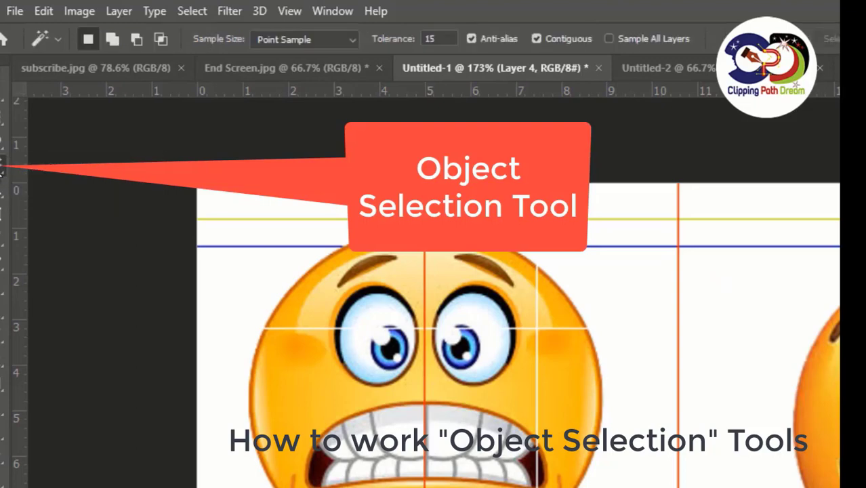
{"action": "left_click", "coordinate": [4, 180]}
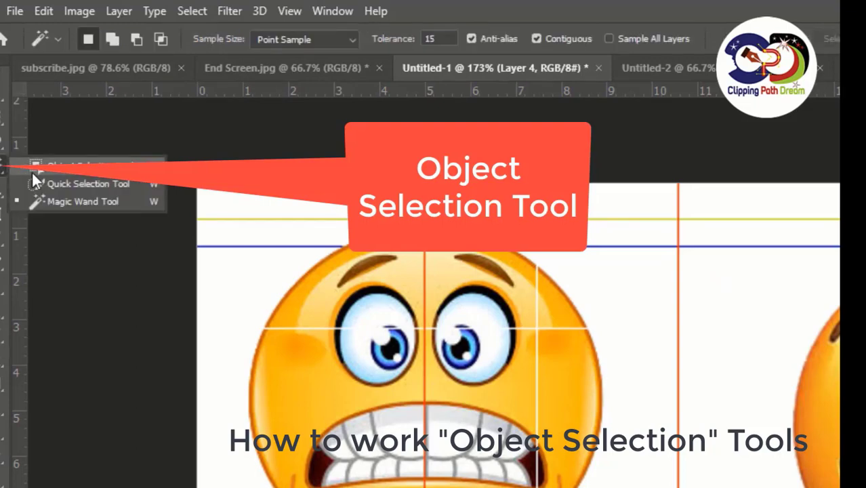
{"action": "left_click", "coordinate": [32, 170]}
{"action": "mouse_move", "coordinate": [2, 170]}
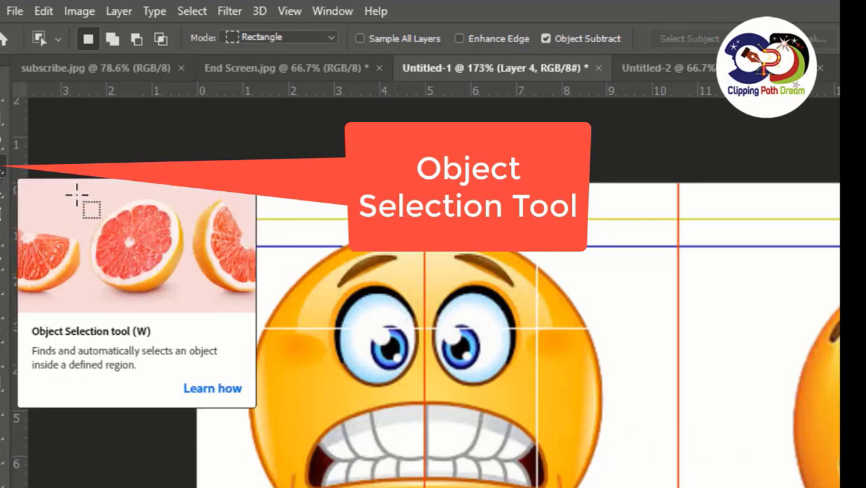
{"action": "left_click_drag", "start_coordinate": [74, 194], "coordinate": [198, 296]}
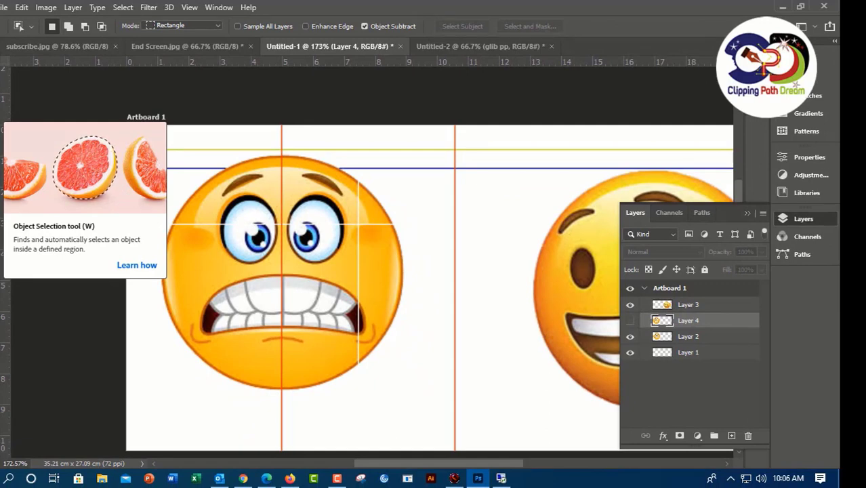
- Hide Layer 2 and Layer 1, then outline a region around the OK-hand emoji
{"action": "right_click", "coordinate": [5, 114]}
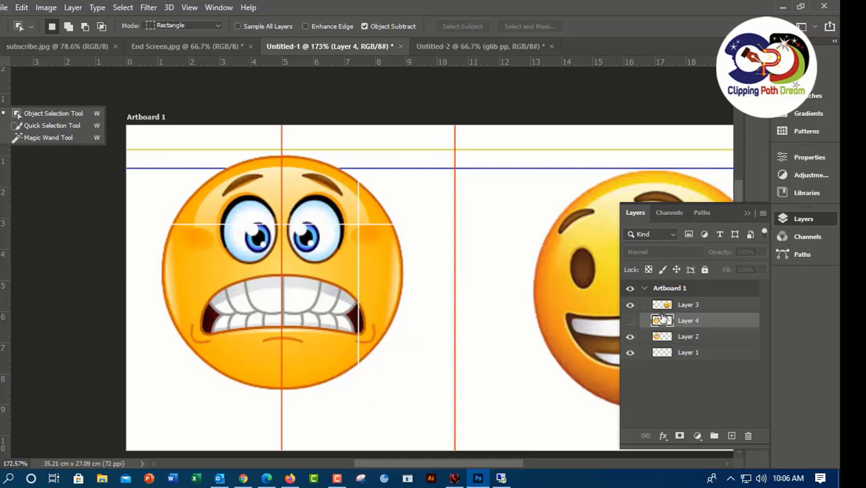
{"action": "left_click", "coordinate": [629, 337]}
{"action": "left_click", "coordinate": [629, 353]}
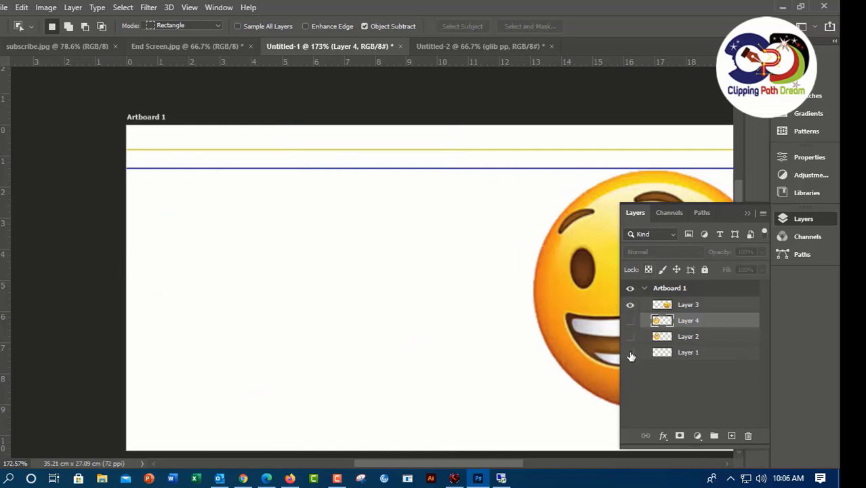
{"action": "left_click", "coordinate": [747, 213]}
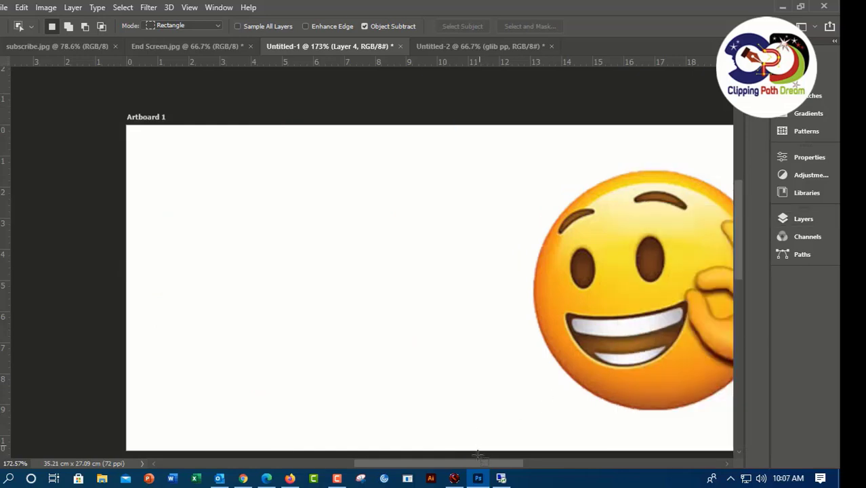
{"action": "left_click_drag", "start_coordinate": [483, 466], "coordinate": [532, 466]}
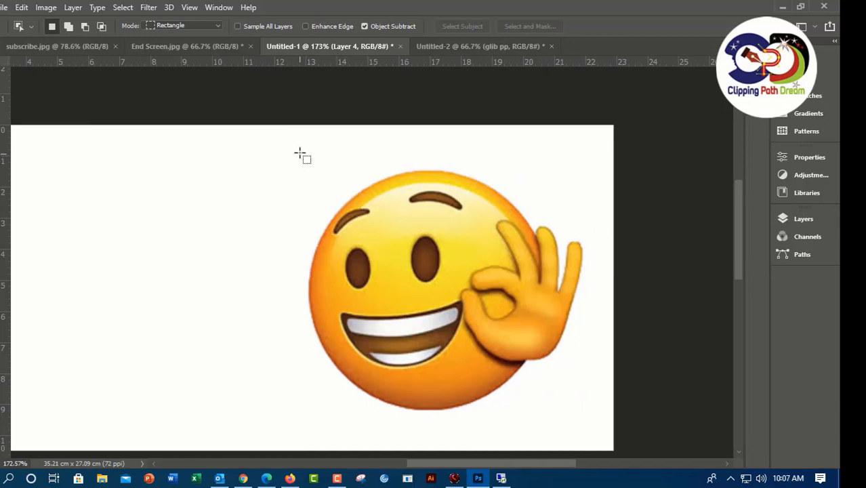
{"action": "left_click_drag", "start_coordinate": [290, 139], "coordinate": [591, 437]}
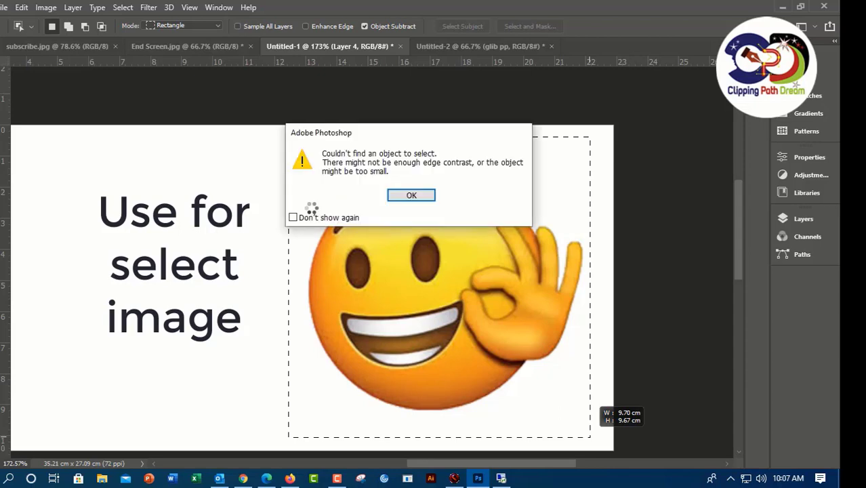
- Make Layer 3 active and select the OK-hand emoji by outlining it with Object Selection
{"action": "left_click", "coordinate": [405, 203]}
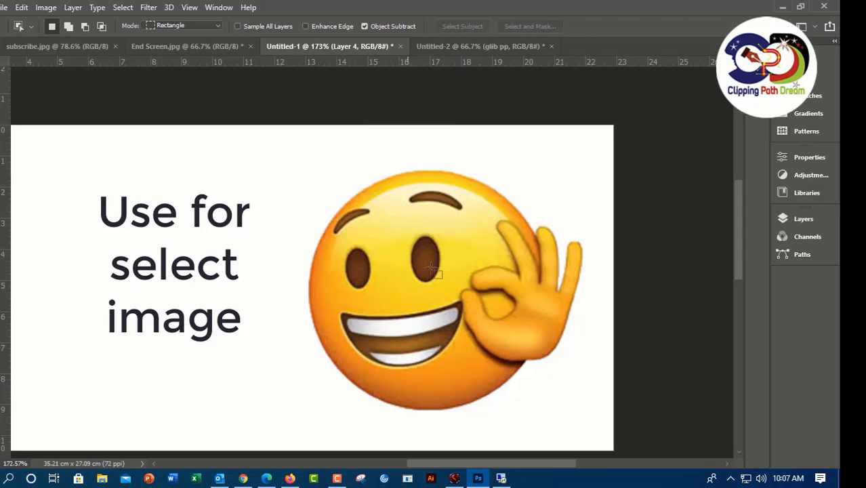
{"action": "left_click", "coordinate": [779, 219]}
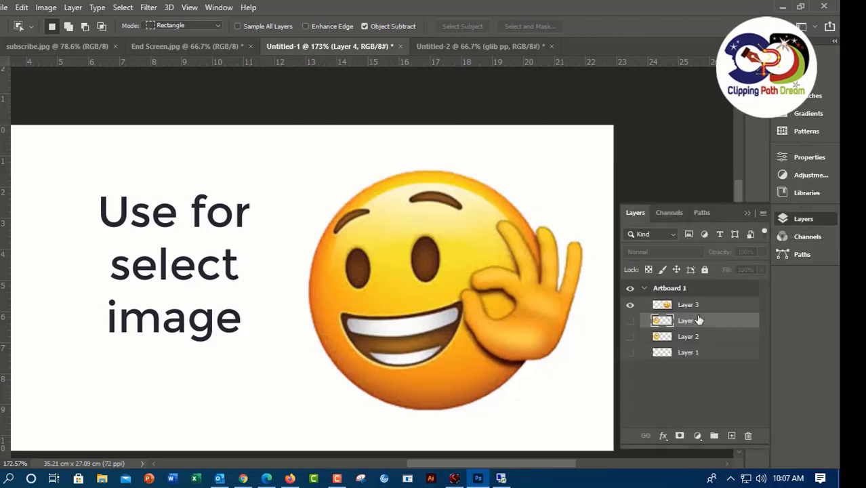
{"action": "left_click", "coordinate": [678, 308]}
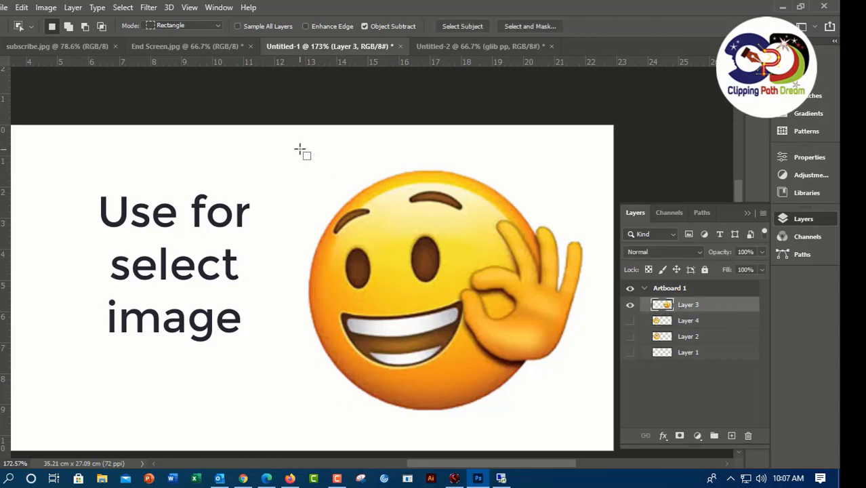
{"action": "left_click_drag", "start_coordinate": [296, 138], "coordinate": [591, 430]}
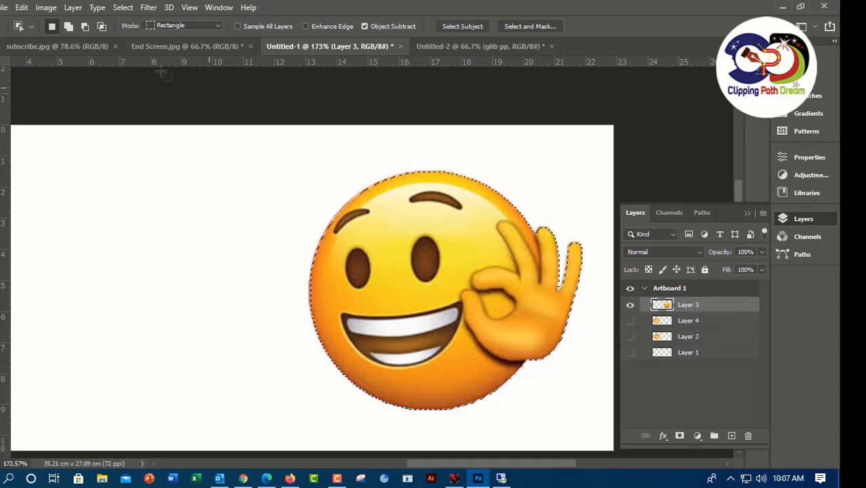
{"action": "left_click", "coordinate": [73, 8]}
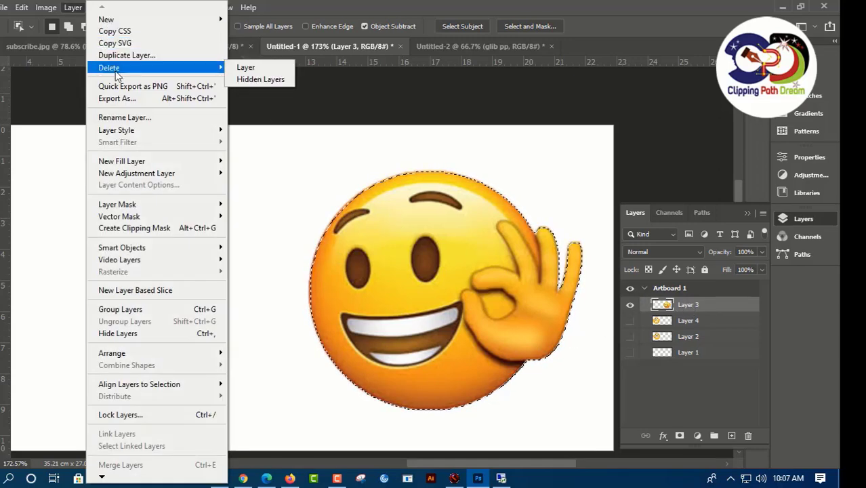
{"action": "mouse_move", "coordinate": [106, 19]}
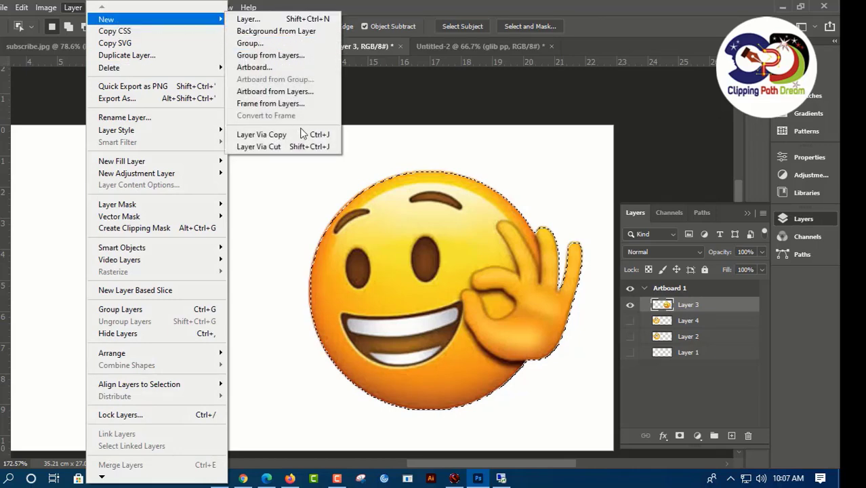
- Copy the emoji to a new layer, nudge it, delete that layer and reshow Layer 3
{"action": "left_click", "coordinate": [302, 134]}
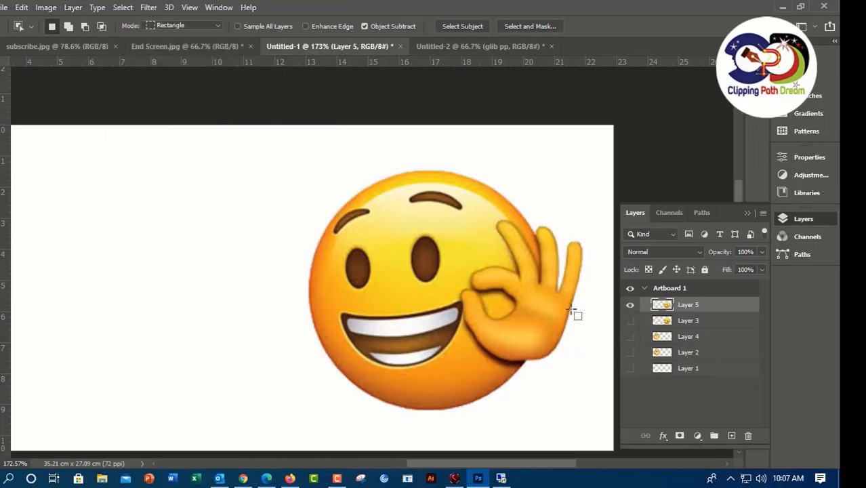
{"action": "key", "text": "v"}
{"action": "left_click_drag", "start_coordinate": [453, 267], "coordinate": [431, 247]}
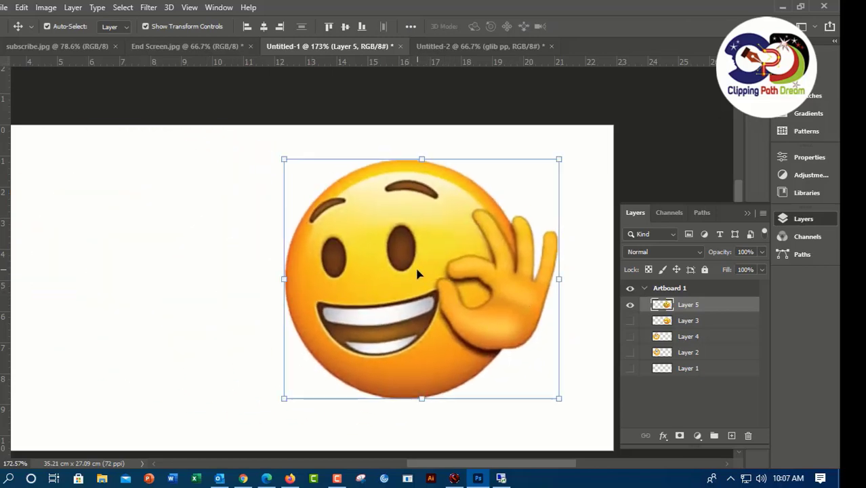
{"action": "key", "text": "Delete"}
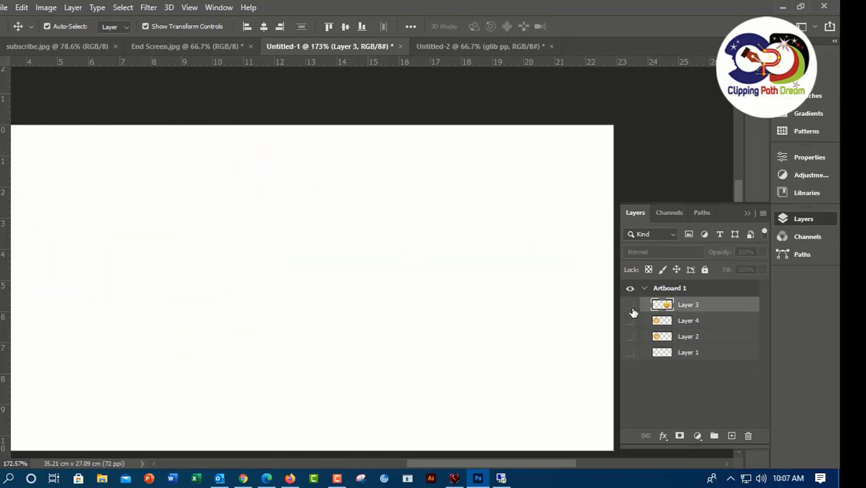
{"action": "left_click", "coordinate": [631, 306]}
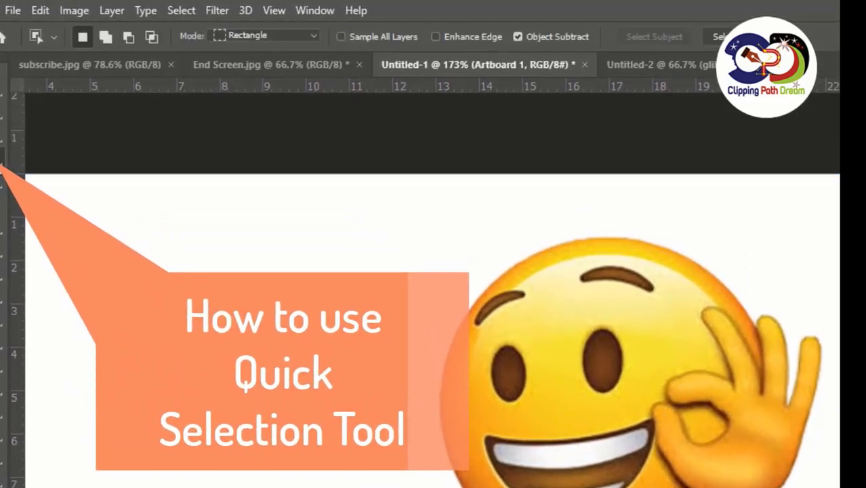
- Quick-select the OK-hand emoji on Layer 3, adding its eyes and mouth
{"action": "left_click", "coordinate": [2, 175]}
{"action": "left_click", "coordinate": [52, 173]}
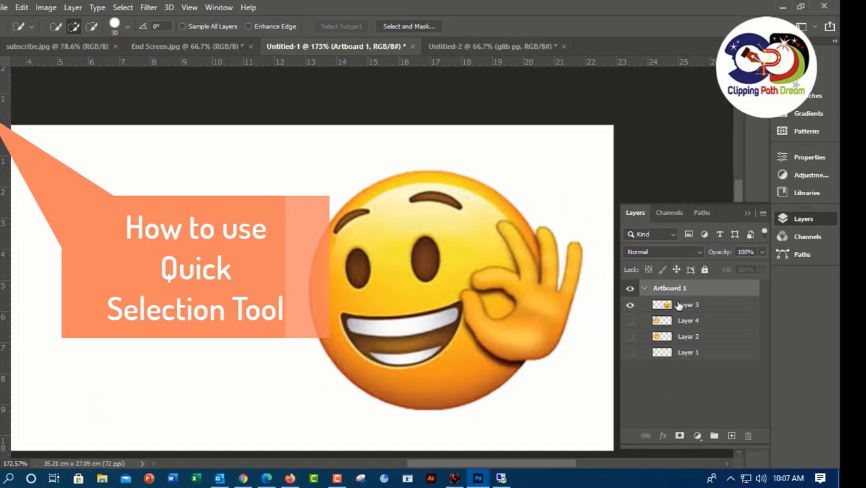
{"action": "left_click", "coordinate": [684, 306]}
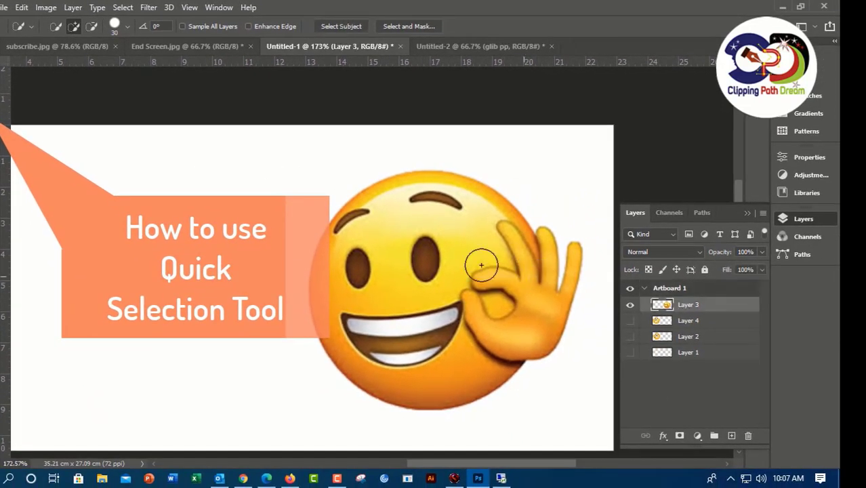
{"action": "mouse_move", "coordinate": [398, 201]}
{"action": "left_mouse_down"}
{"action": "mouse_move", "coordinate": [499, 232]}
{"action": "mouse_move", "coordinate": [519, 269]}
{"action": "mouse_move", "coordinate": [481, 344]}
{"action": "mouse_move", "coordinate": [451, 348]}
{"action": "left_mouse_up"}
{"action": "mouse_move", "coordinate": [454, 280]}
{"action": "left_mouse_down"}
{"action": "mouse_move", "coordinate": [367, 261]}
{"action": "mouse_move", "coordinate": [357, 208]}
{"action": "mouse_move", "coordinate": [371, 200]}
{"action": "mouse_move", "coordinate": [344, 240]}
{"action": "left_mouse_up"}
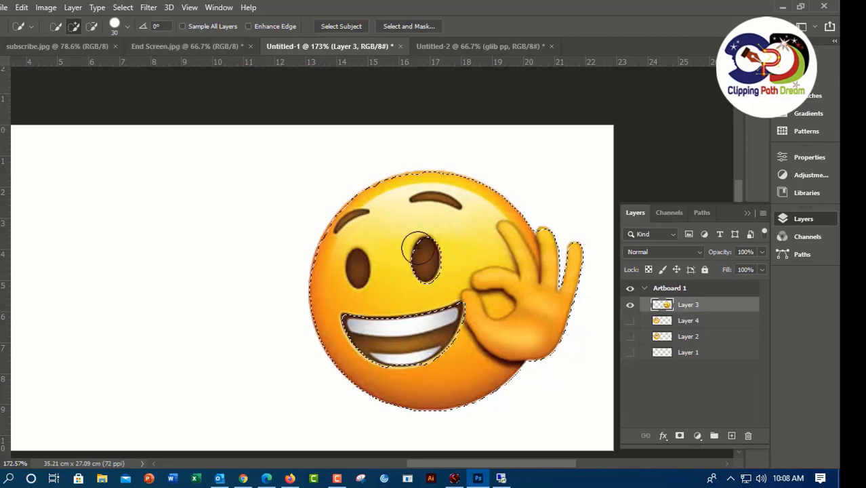
{"action": "left_click_drag", "start_coordinate": [418, 249], "coordinate": [464, 228]}
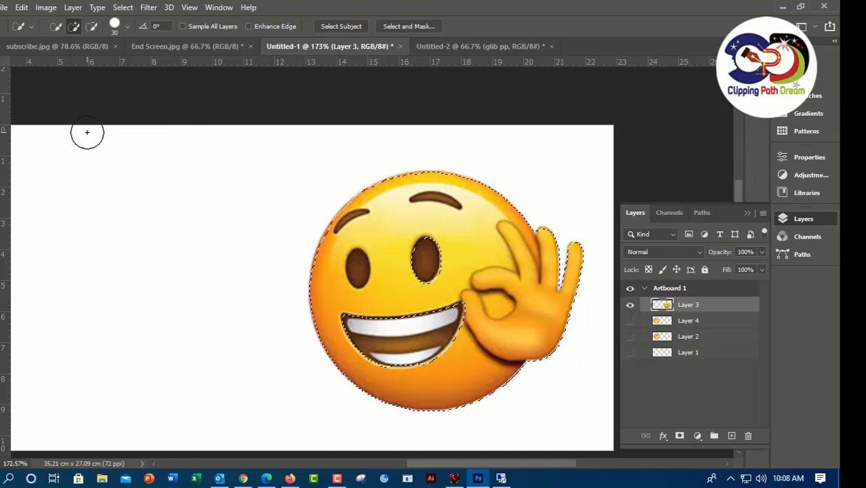
{"action": "left_click", "coordinate": [426, 260]}
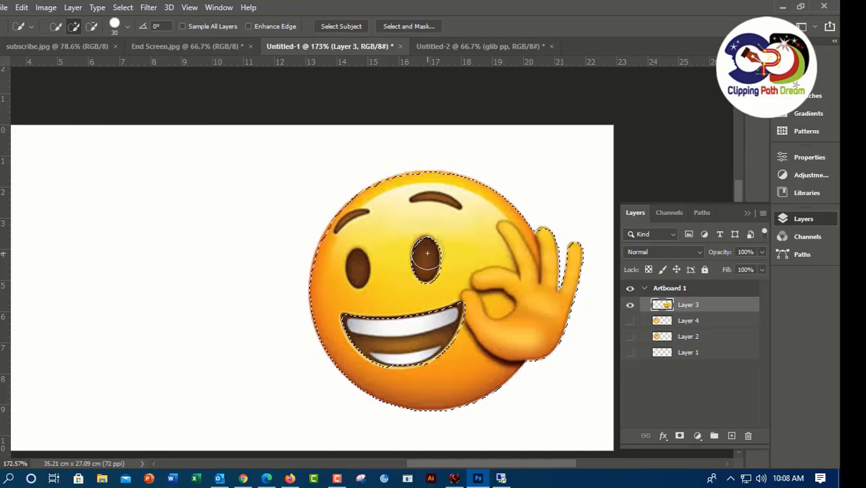
{"action": "left_click", "coordinate": [397, 352]}
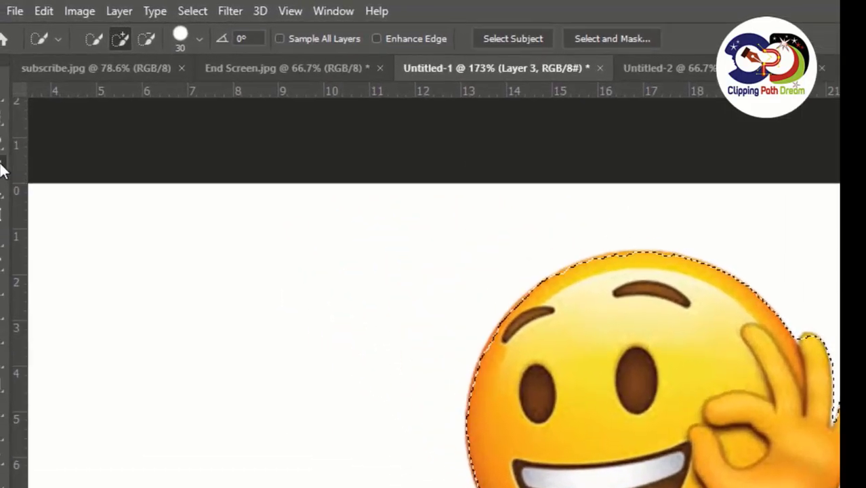
- Switch to the Magic Wand and try colour selections on the face, forehead and eyebrow
{"action": "right_click", "coordinate": [4, 173]}
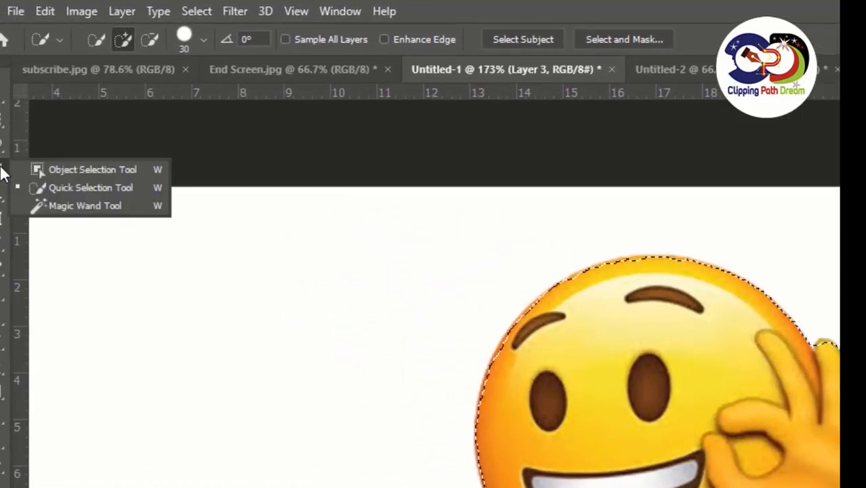
{"action": "left_click", "coordinate": [68, 206]}
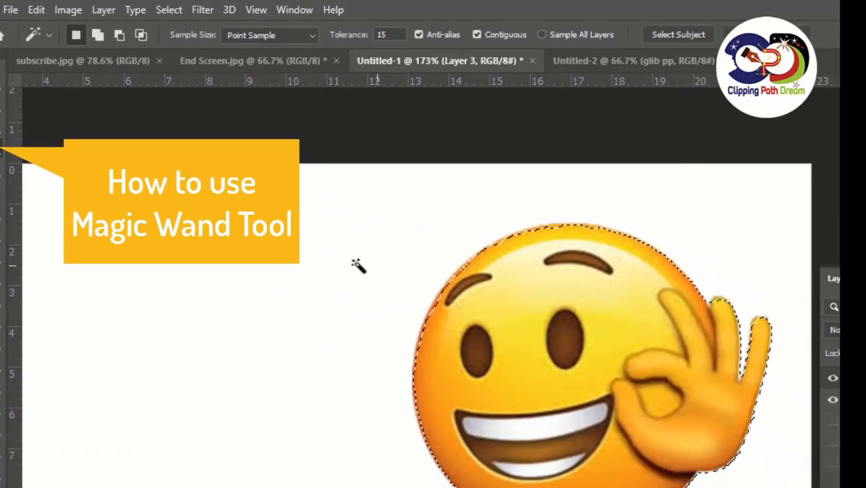
{"action": "left_click", "coordinate": [393, 263]}
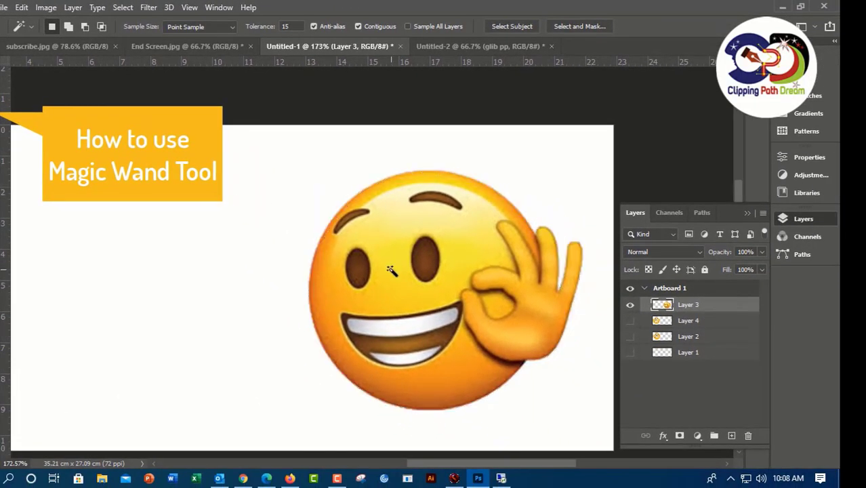
{"action": "left_click", "coordinate": [391, 270]}
{"action": "left_click", "coordinate": [390, 225]}
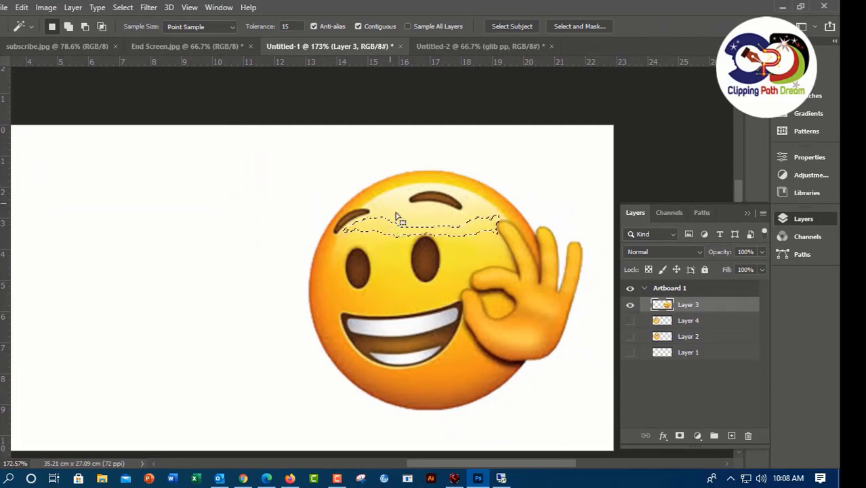
{"action": "left_click", "coordinate": [440, 210]}
{"action": "left_click", "coordinate": [407, 205]}
- Select the OK hand, the upper teeth and the right eye by colour
{"action": "left_click", "coordinate": [539, 282]}
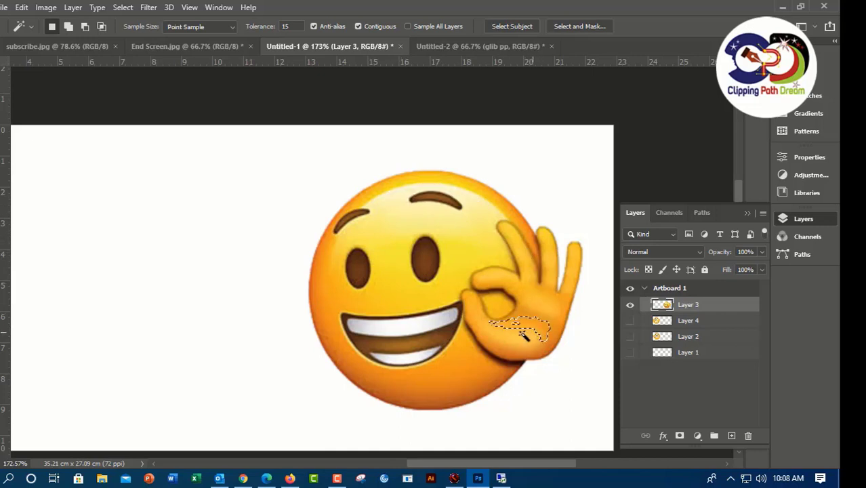
{"action": "left_click", "coordinate": [415, 327]}
{"action": "left_click", "coordinate": [433, 252]}
- Set tolerance to 30 and try selecting the eye band, each eye and face parts
{"action": "type", "text": "30"}
{"action": "left_click", "coordinate": [397, 211]}
{"action": "left_click", "coordinate": [478, 264]}
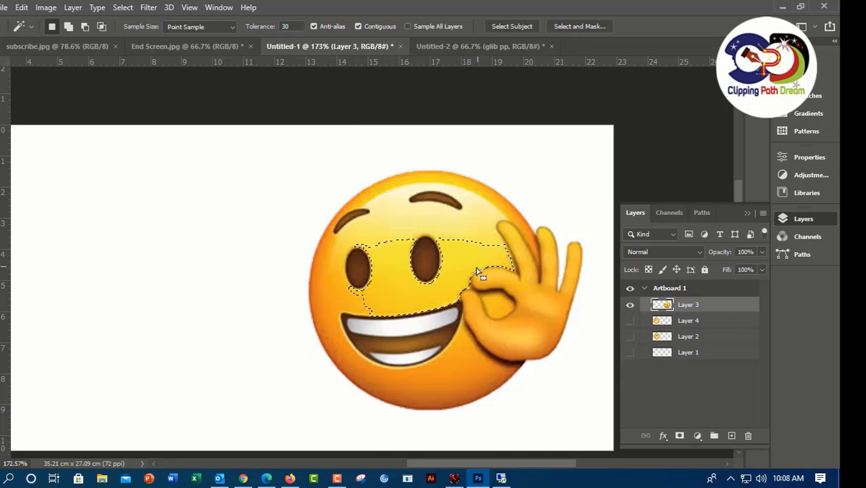
{"action": "left_click", "coordinate": [359, 266]}
{"action": "type", "text": "50"}
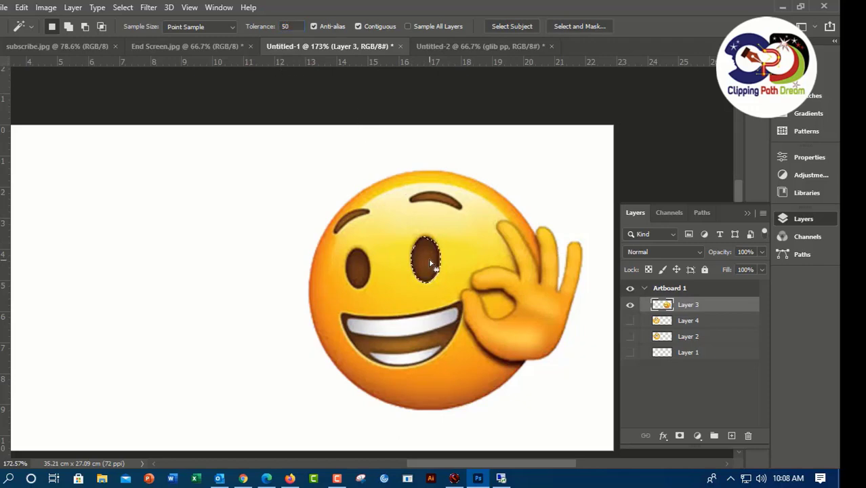
{"action": "left_click", "coordinate": [353, 266]}
{"action": "left_click", "coordinate": [378, 200]}
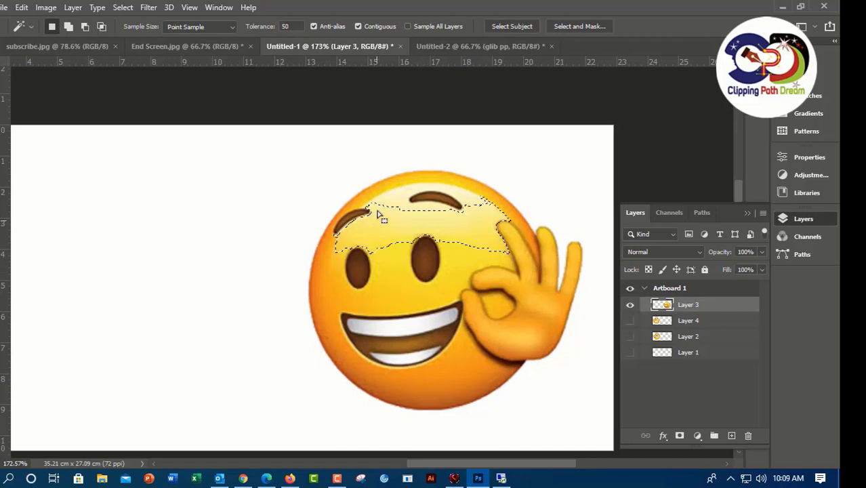
{"action": "left_click", "coordinate": [459, 373]}
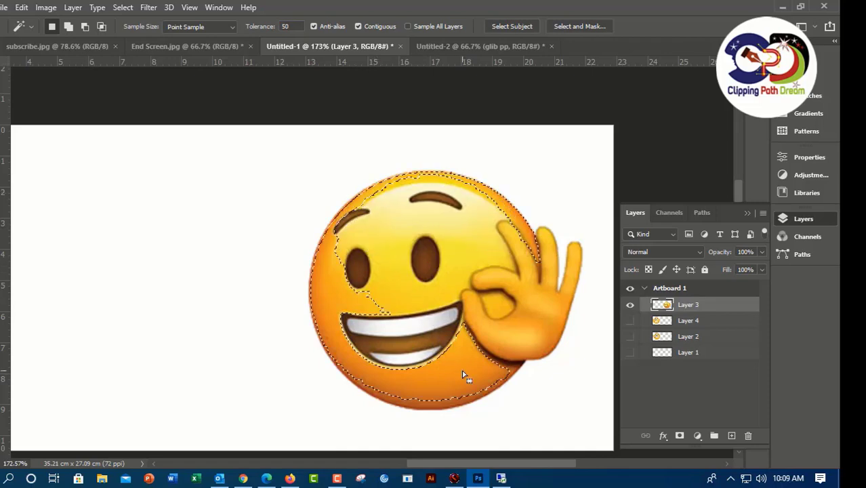
- Select the hand and whole face, raise tolerance to 50, try the background, then deselect
{"action": "left_click", "coordinate": [500, 341]}
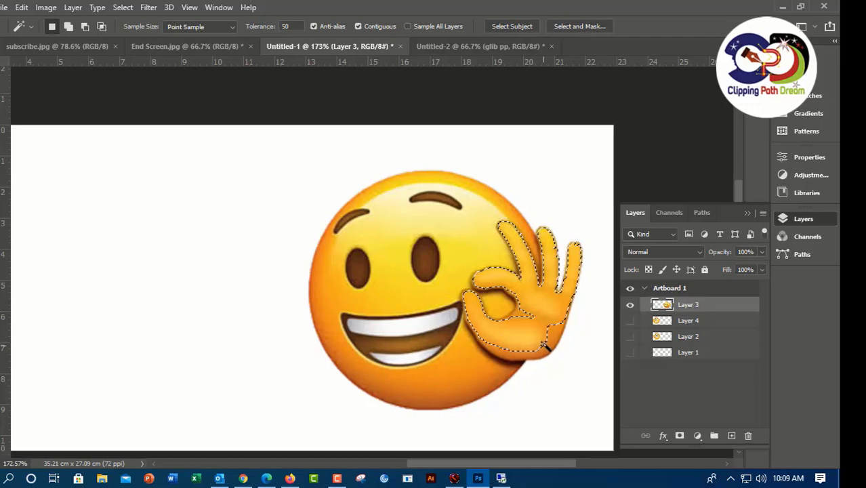
{"action": "left_click", "coordinate": [515, 339]}
{"action": "left_click", "coordinate": [465, 360]}
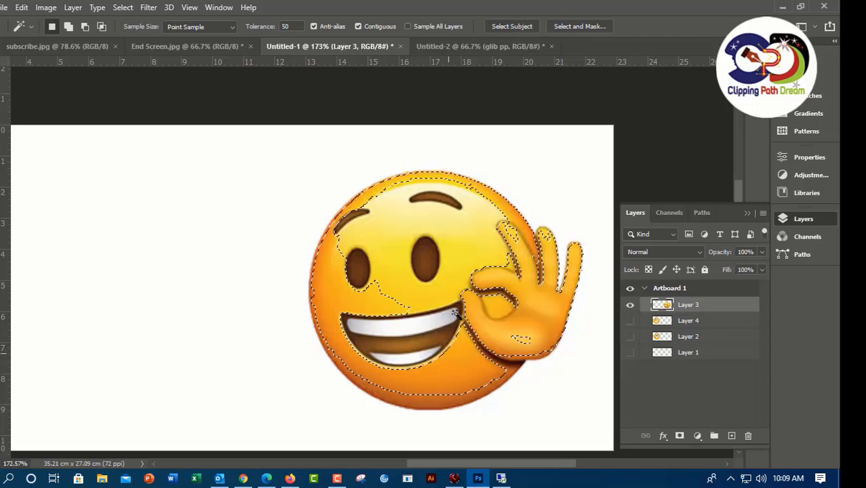
{"action": "left_click", "coordinate": [480, 248]}
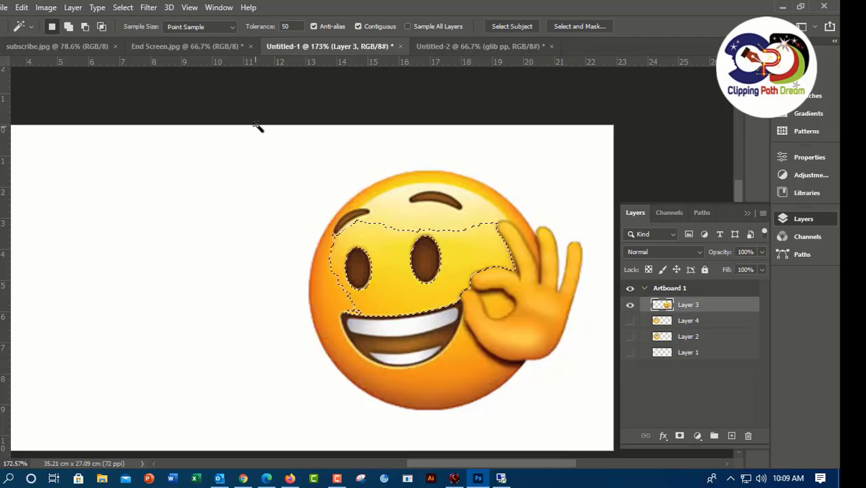
{"action": "left_click", "coordinate": [285, 26]}
{"action": "left_click", "coordinate": [273, 281]}
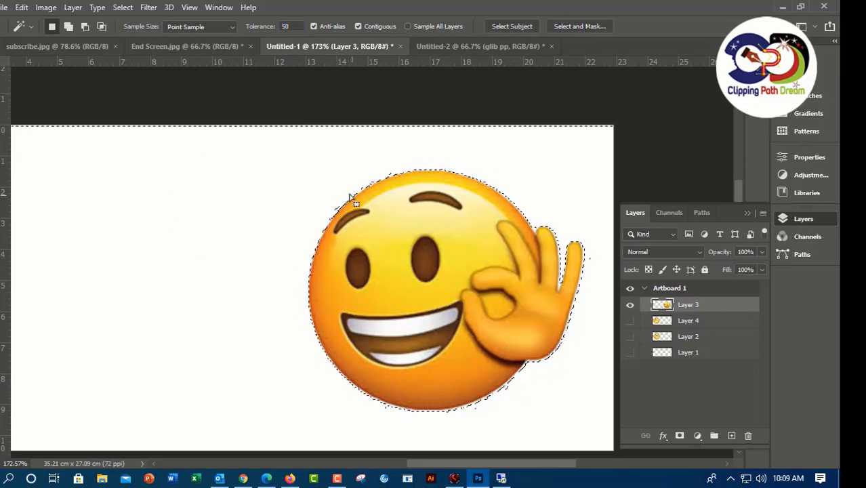
{"action": "key", "text": "ctrl+d"}
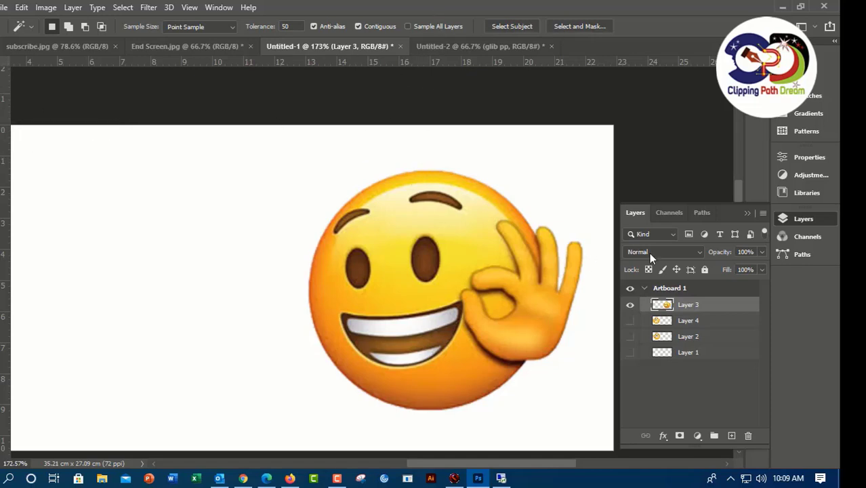
{"action": "left_click", "coordinate": [745, 213]}
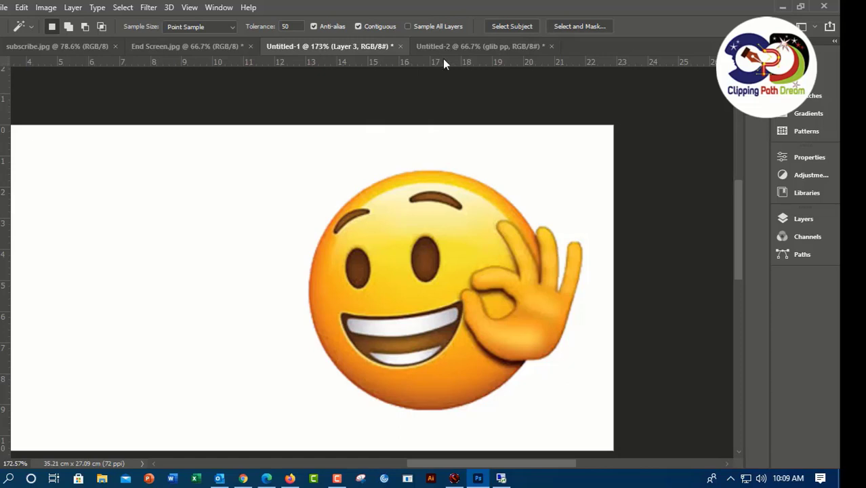
- Switch to Untitled-2, test Magic Wand selections between the portraits, deselect, and show layers
{"action": "left_click", "coordinate": [442, 48]}
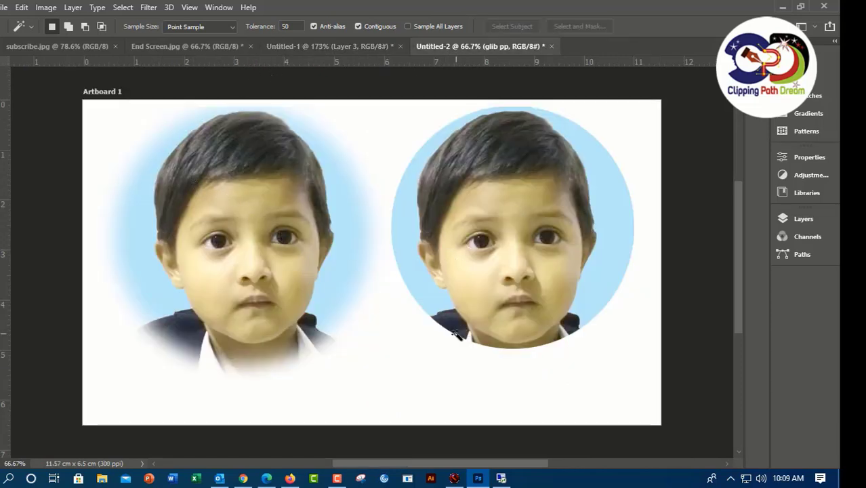
{"action": "left_click", "coordinate": [428, 305]}
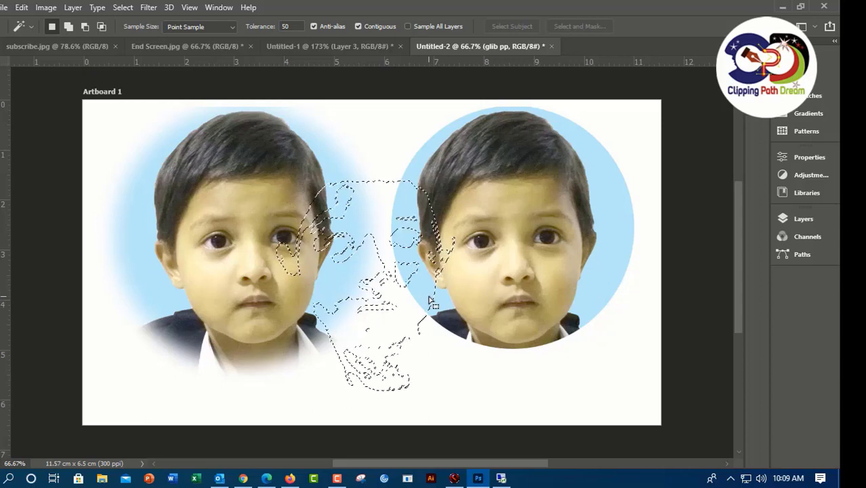
{"action": "left_click", "coordinate": [344, 287]}
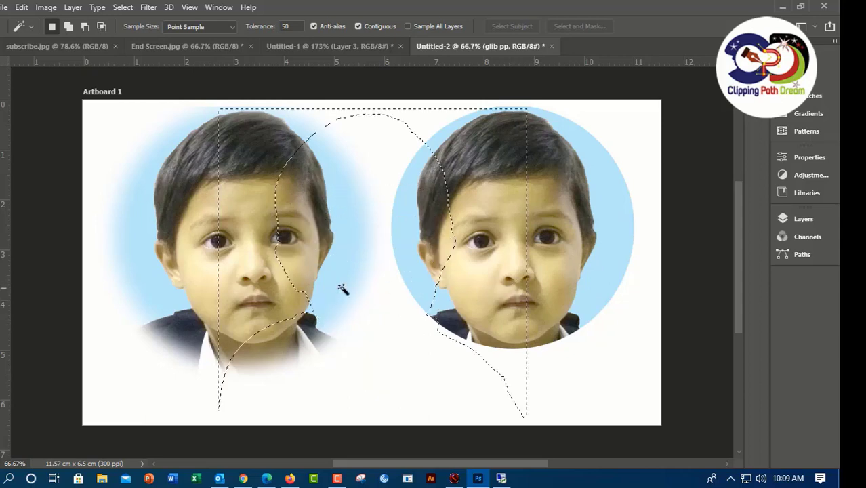
{"action": "key", "text": "ctrl+d"}
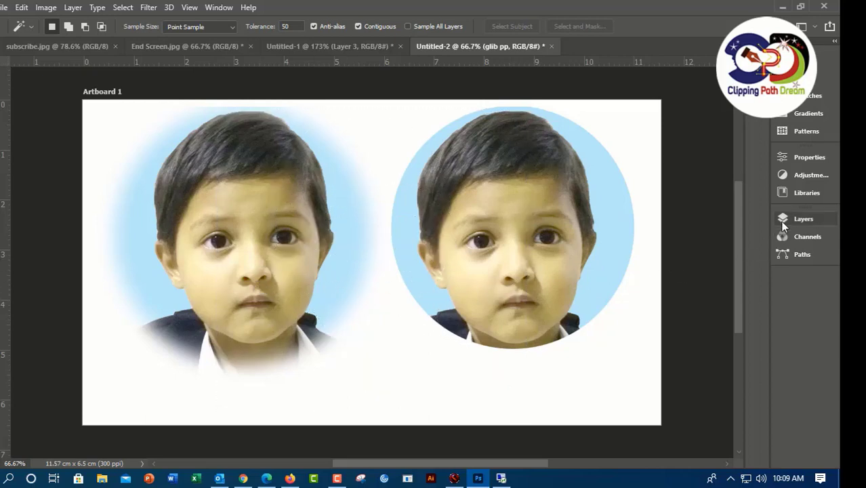
{"action": "left_click", "coordinate": [782, 220]}
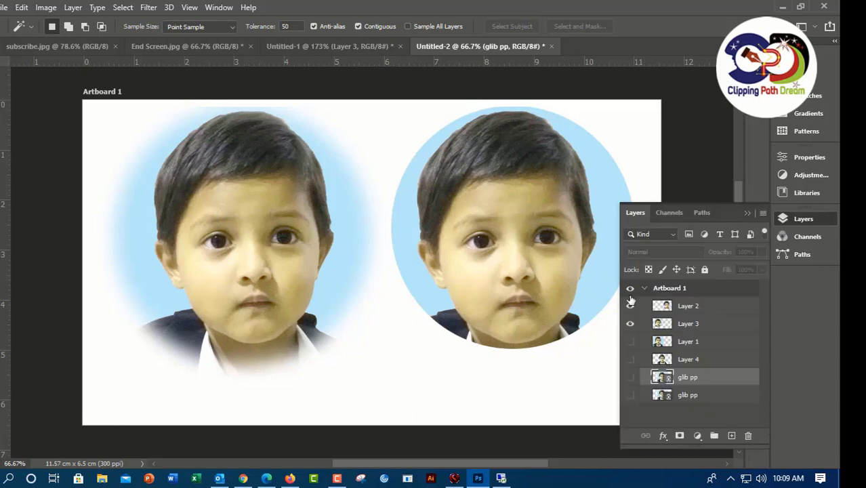
- On Layer 2, Magic Wand-select the right boy's blue circle background and cut it
{"action": "left_click", "coordinate": [691, 309]}
{"action": "left_click", "coordinate": [451, 269]}
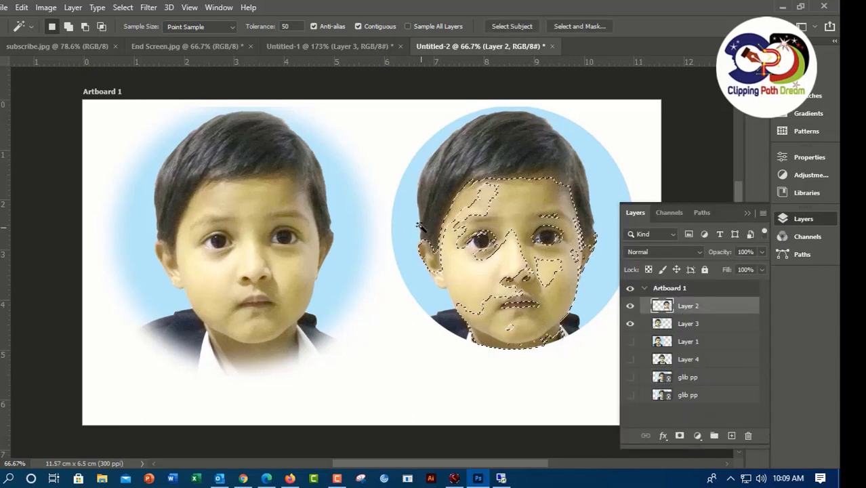
{"action": "left_click", "coordinate": [390, 229]}
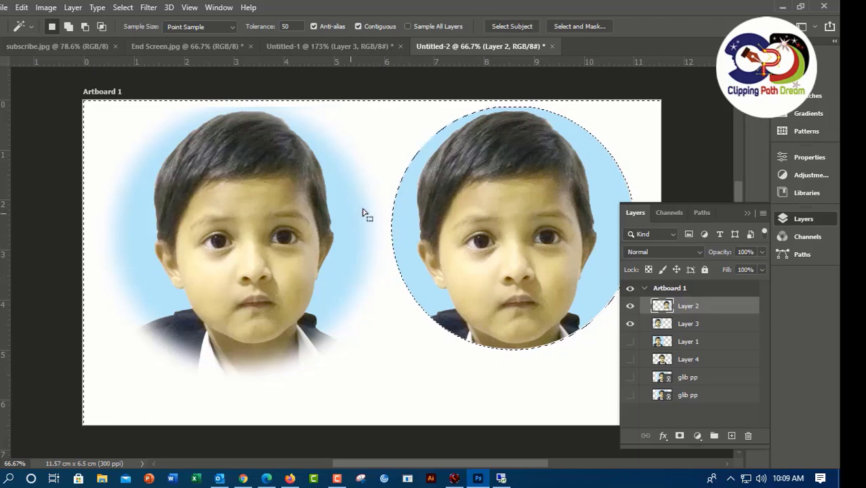
{"action": "left_click", "coordinate": [401, 225]}
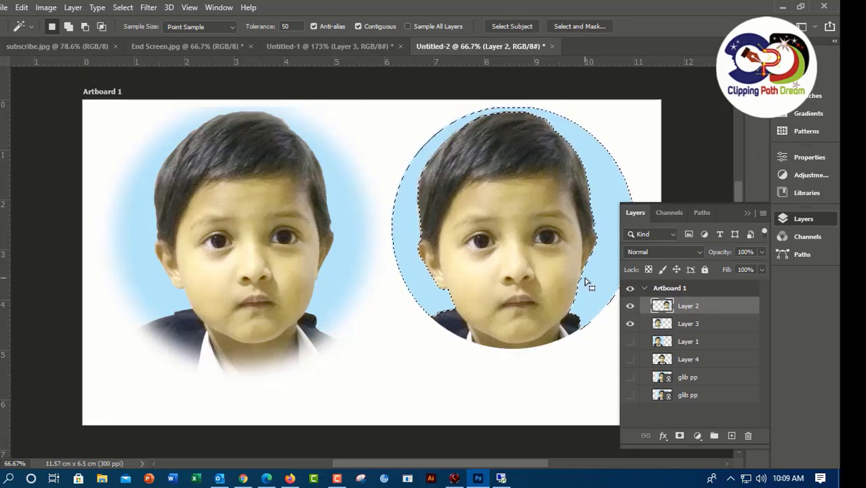
{"action": "left_click", "coordinate": [747, 213]}
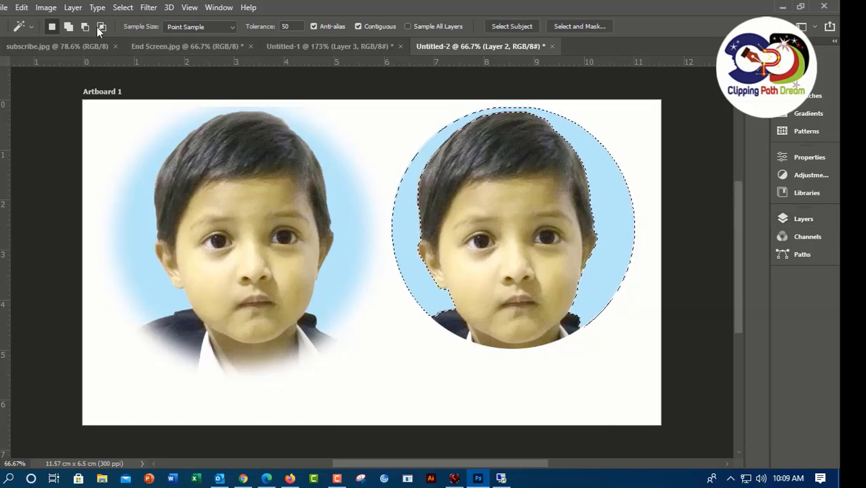
{"action": "left_click", "coordinate": [21, 8]}
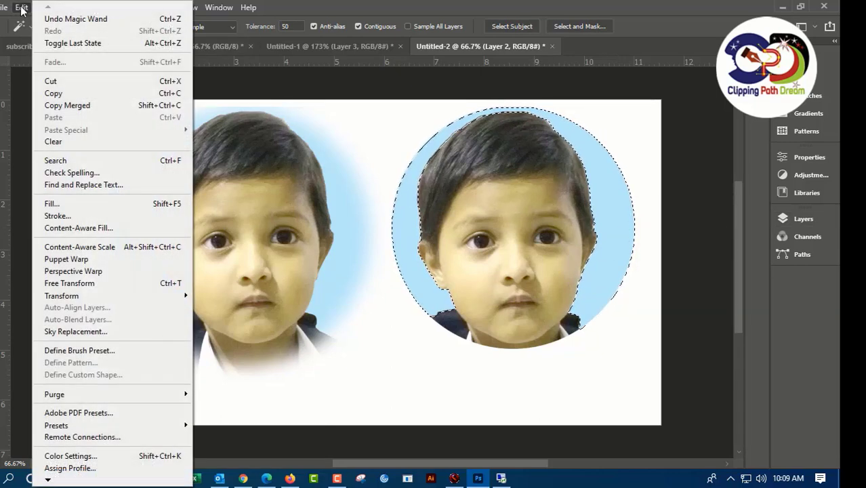
{"action": "left_click", "coordinate": [61, 81]}
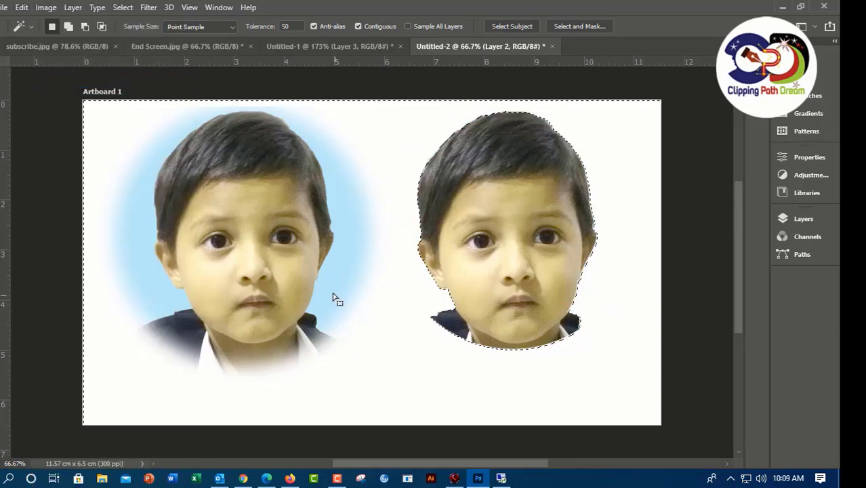
{"action": "key", "text": "ctrl+d"}
{"action": "left_click", "coordinate": [800, 218]}
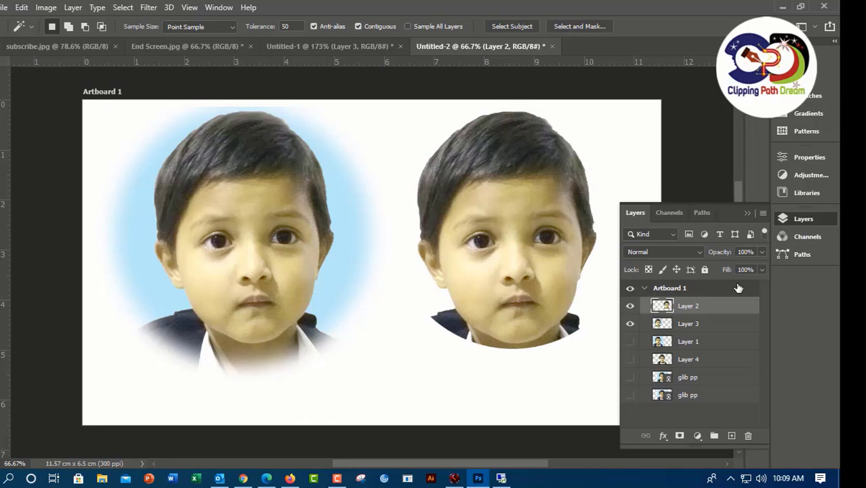
- On Layer 3, Magic Wand-select the left boy's blue background, cut it and deselect
{"action": "left_click", "coordinate": [679, 325]}
{"action": "left_click", "coordinate": [353, 212]}
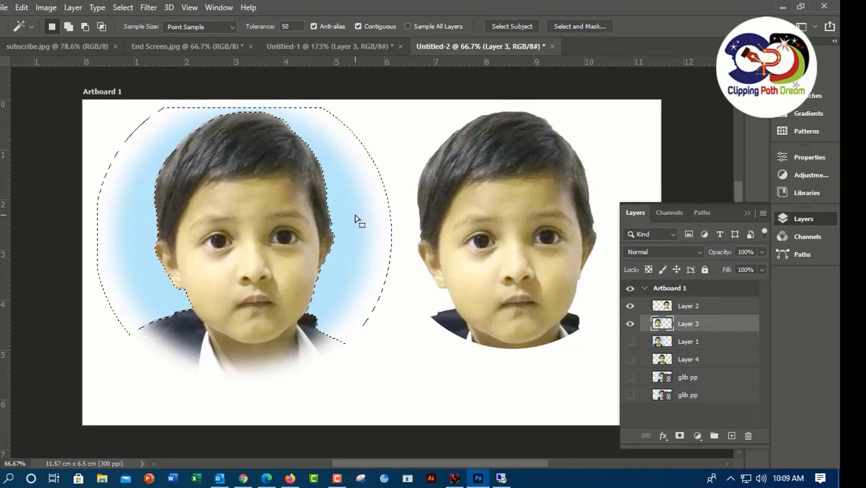
{"action": "left_click", "coordinate": [22, 7]}
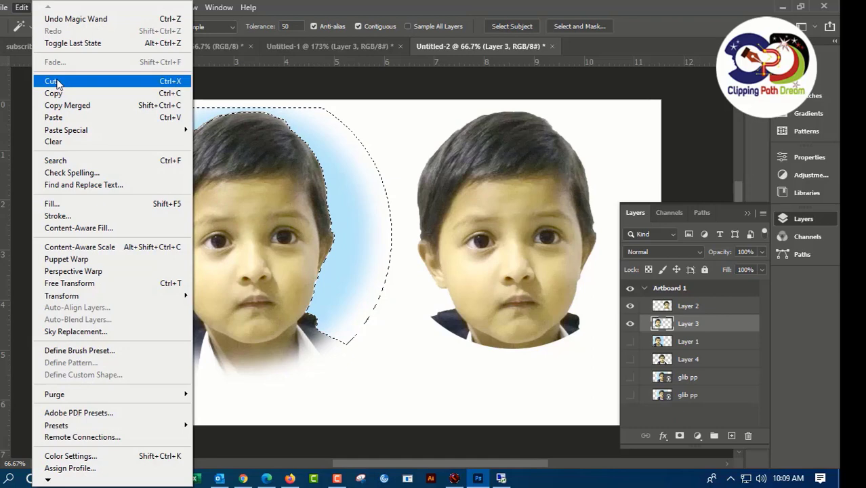
{"action": "left_click", "coordinate": [70, 143]}
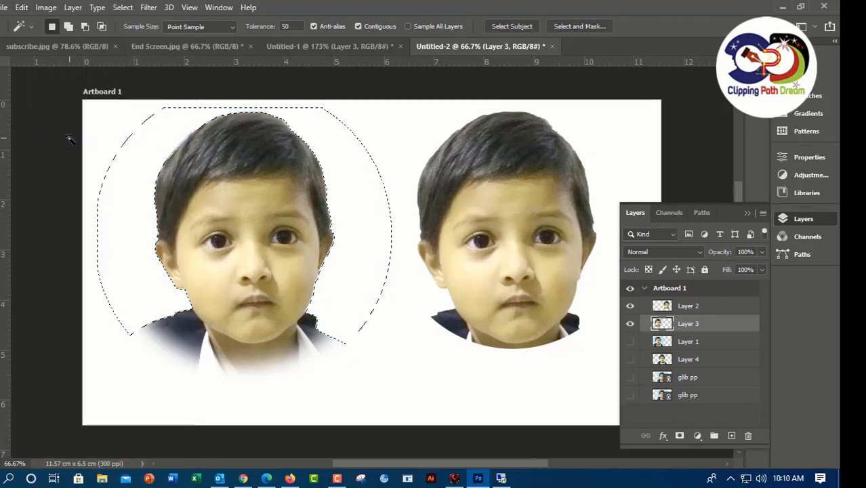
{"action": "key", "text": "ctrl+d"}
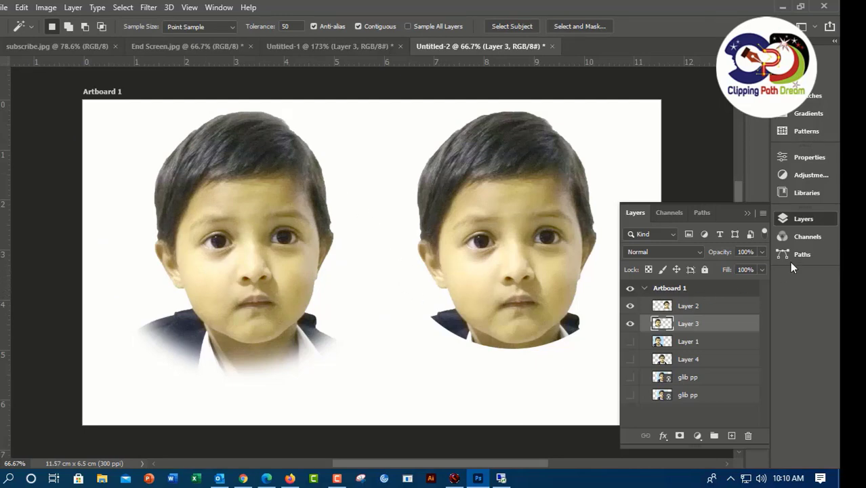
- Collapse the Layers panel so both cut-out boy portraits show fully on the white artboard
{"action": "left_click", "coordinate": [799, 218]}
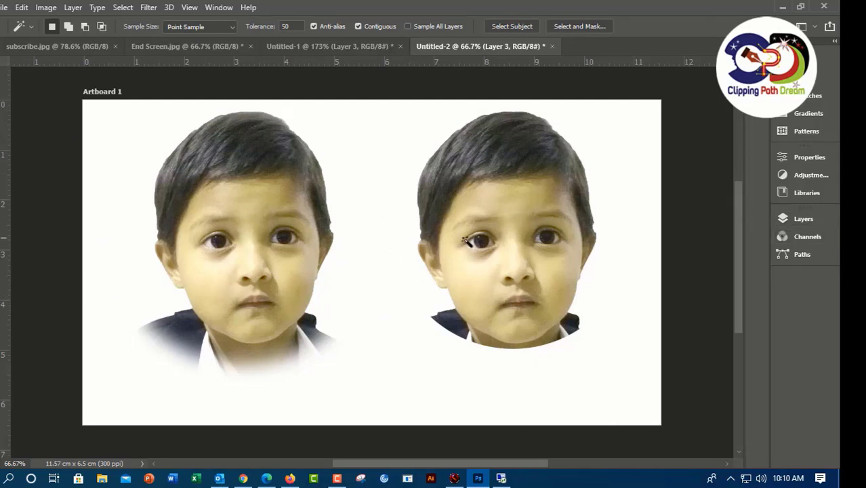